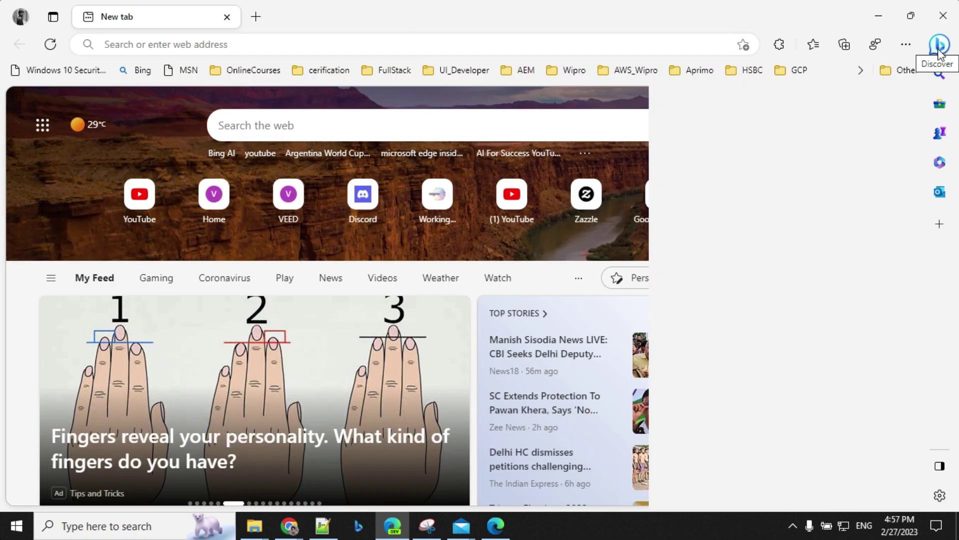
Switch to the regular Edge window and view the Microsoft Edge Dev Channel download page.
left_click(939, 50)
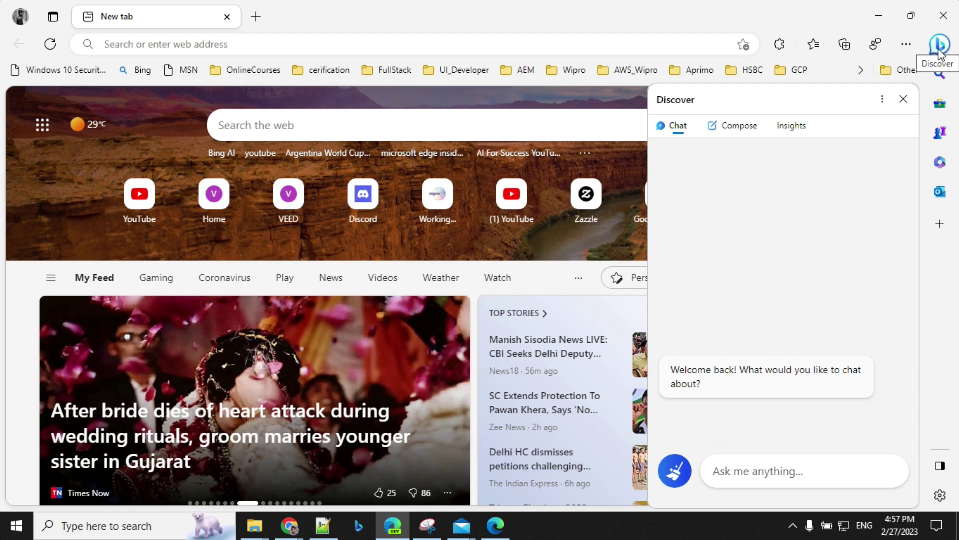
left_click(393, 525)
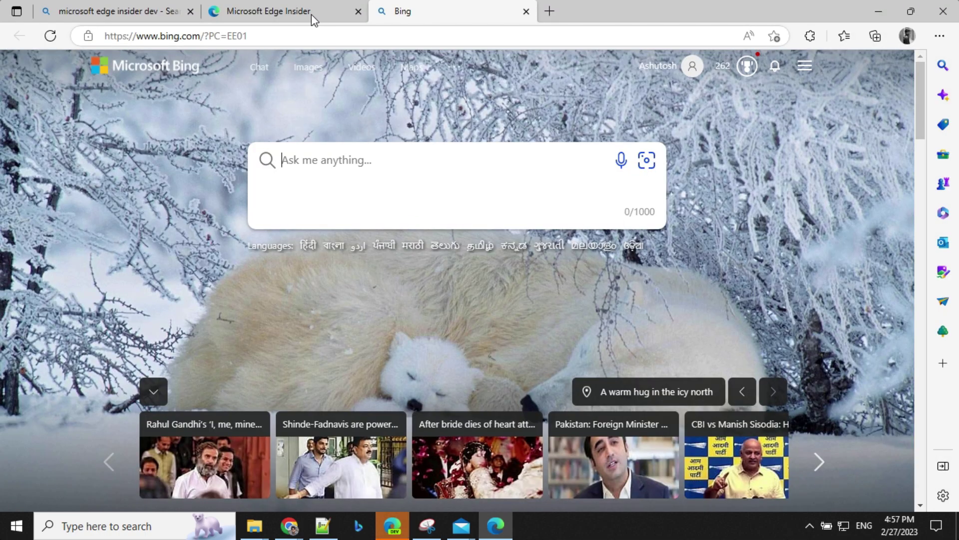
left_click(311, 14)
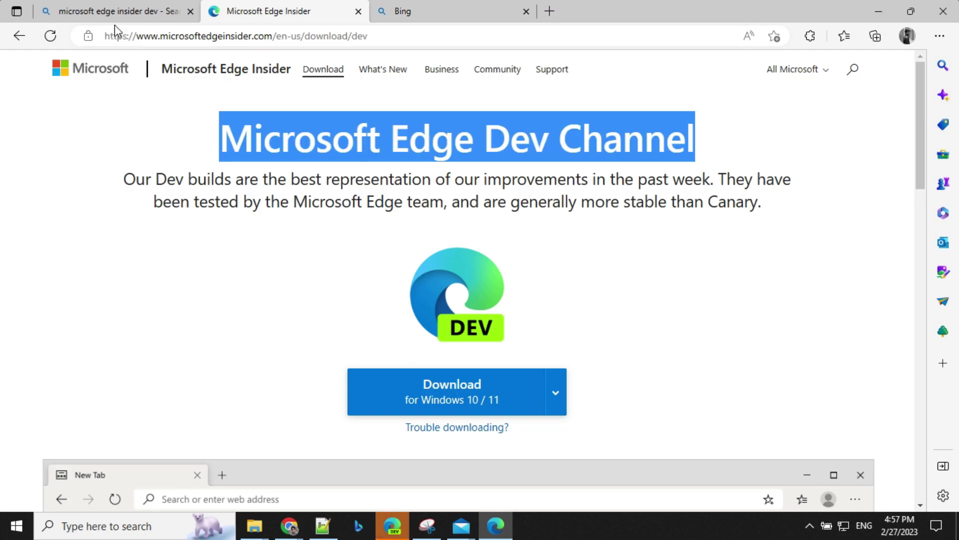
left_click_drag(228, 134, 753, 142)
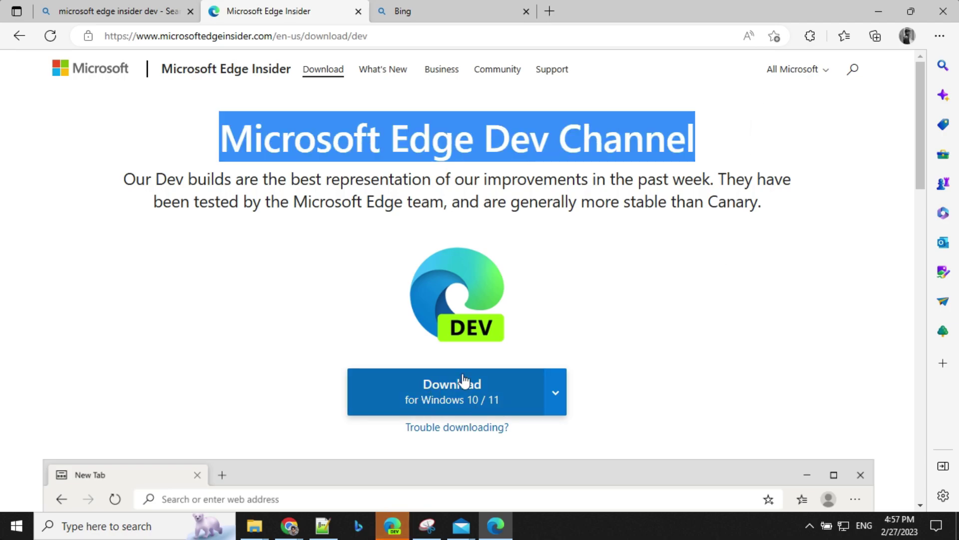
Return to the Edge Dev window, open the Bing Discover sidebar and look through its Insights and Compose sections.
left_click(393, 529)
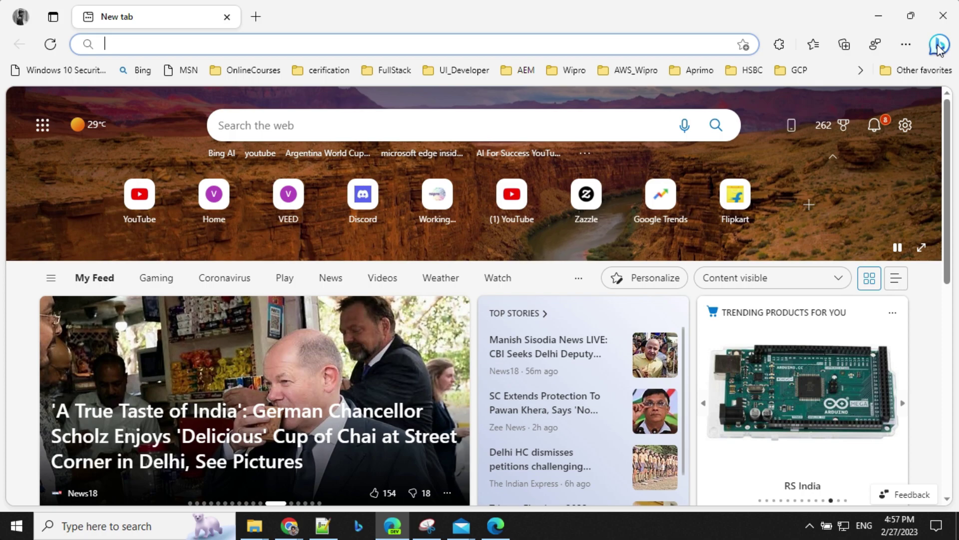
left_click(939, 46)
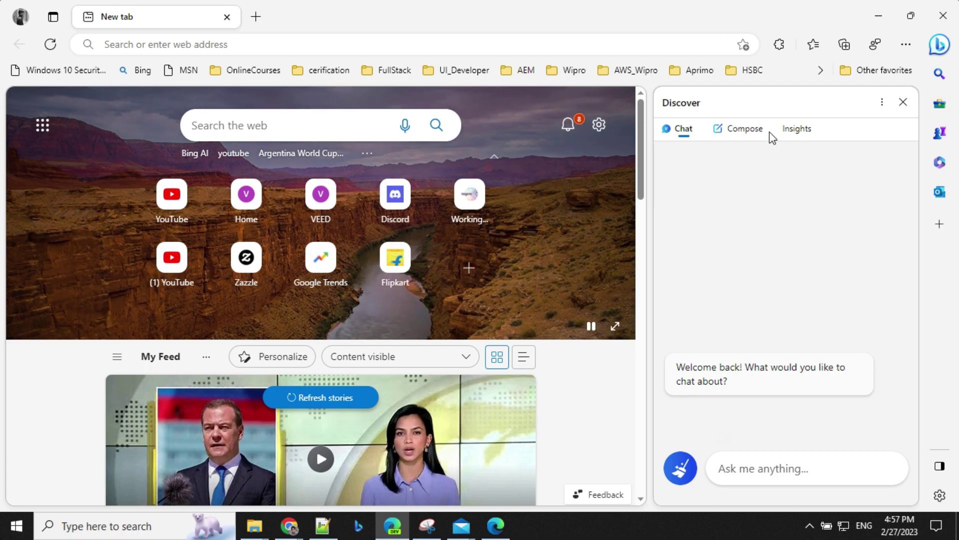
left_click(792, 131)
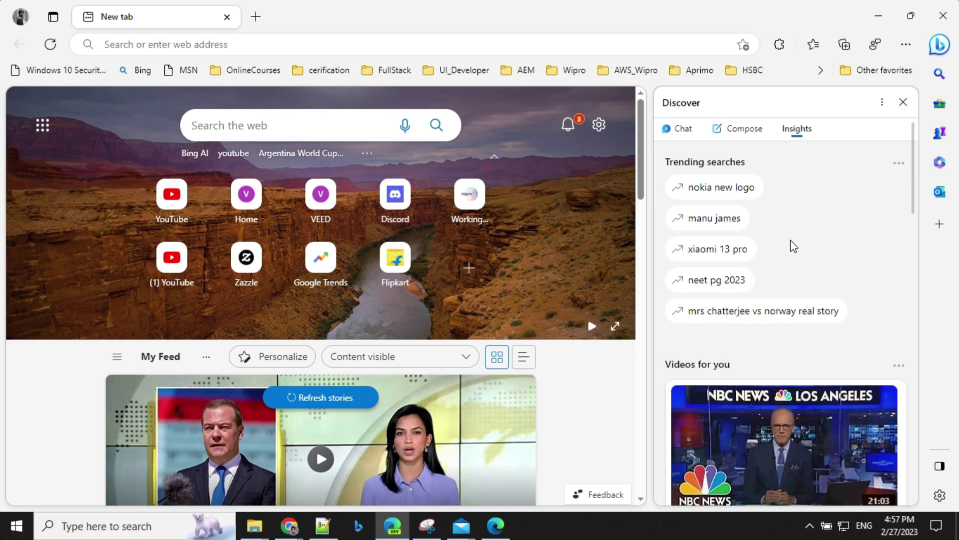
scroll(803, 230, "down", 2)
scroll(803, 240, "up", 2)
left_click(742, 129)
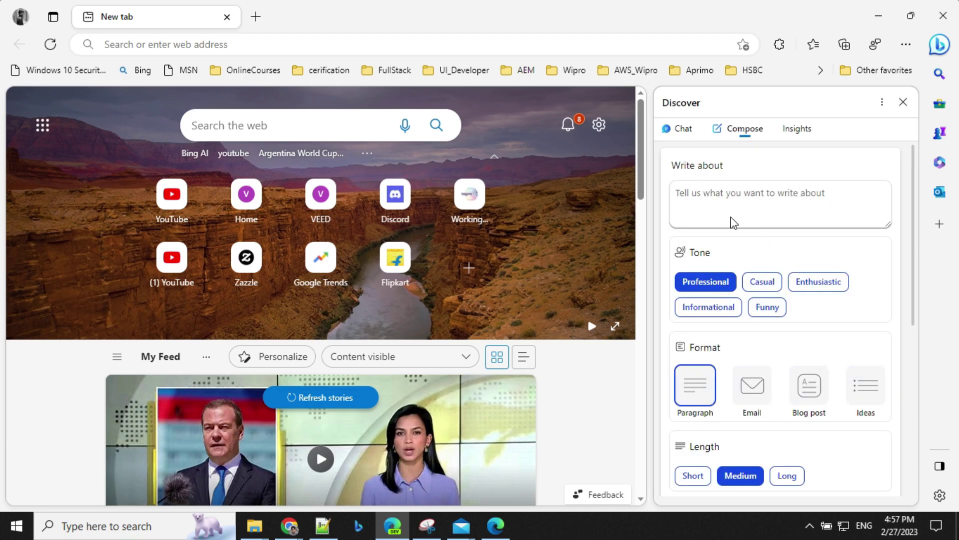
Ask the Discover sidebar chat "who won FIFA worldcup in 2022".
left_click(682, 129)
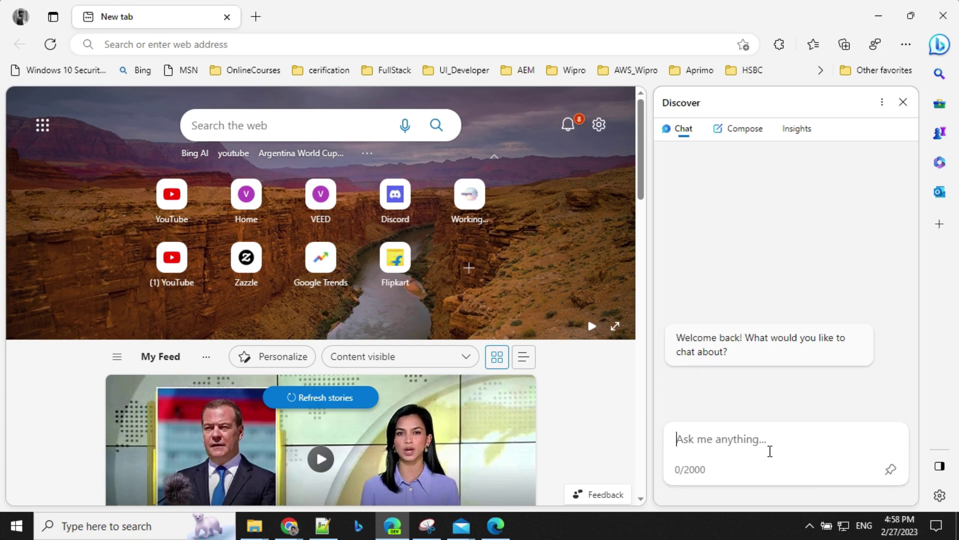
type("who won ")
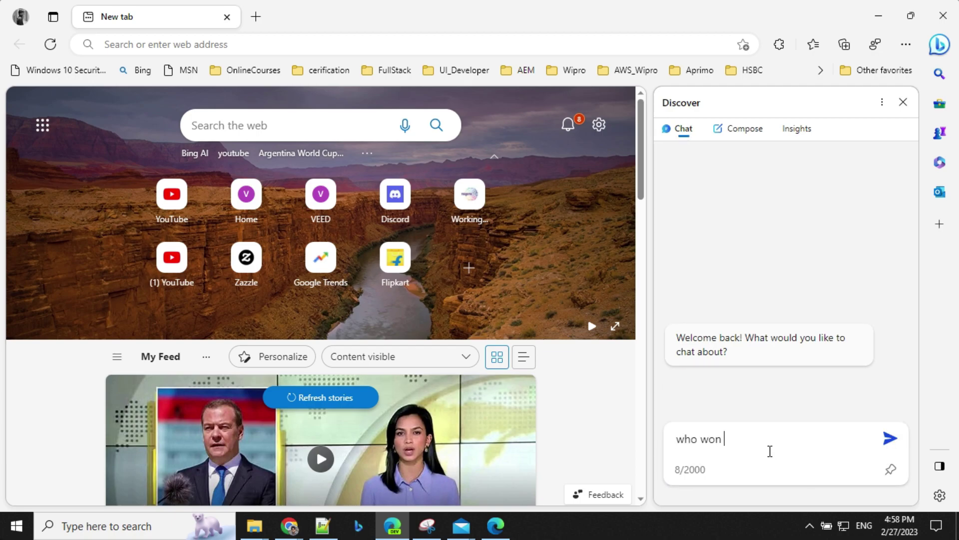
type("FIFA worldcup in 2022")
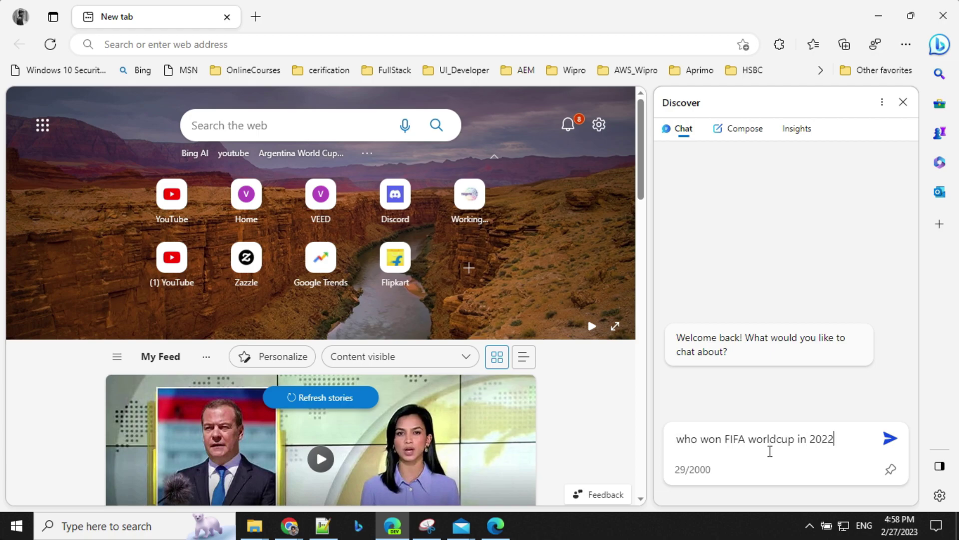
key("Return")
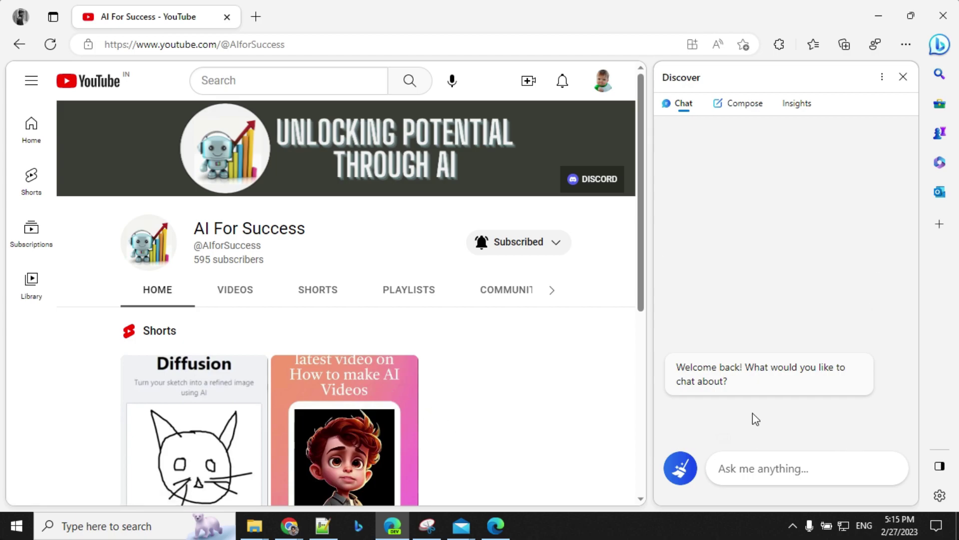
Ask the sidebar chat "give more information about this youtube page" for the AI For Success channel.
left_click(830, 468)
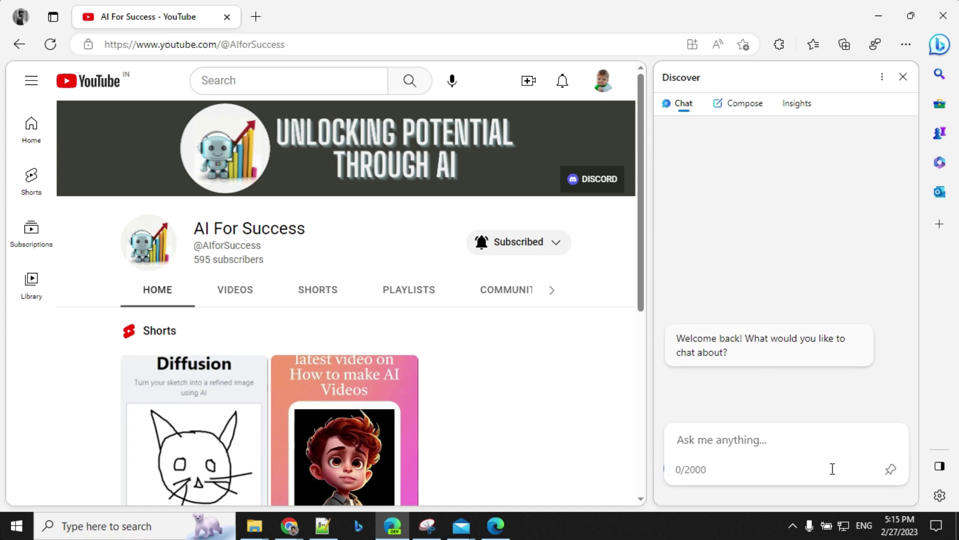
type("give more information about this youtube page")
left_click(890, 439)
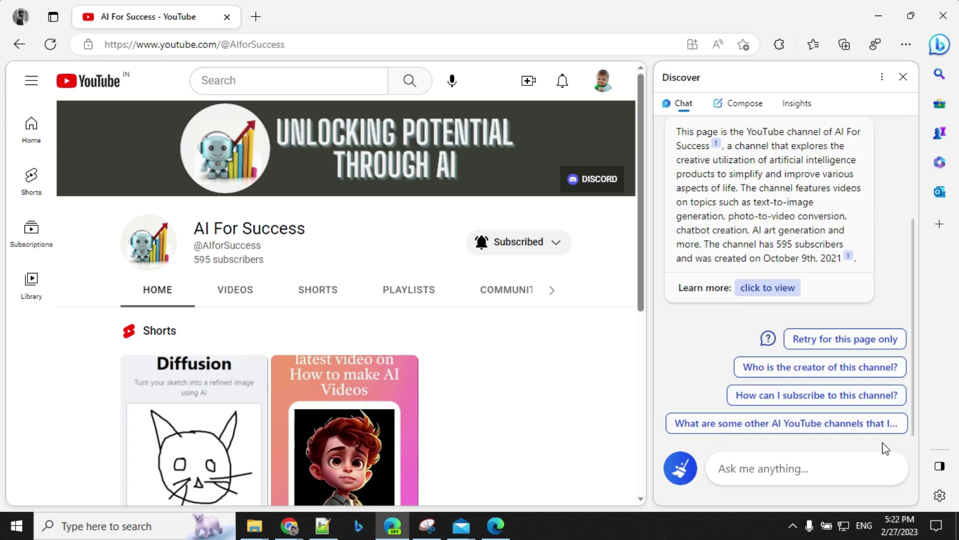
Send the suggested follow-up "Who is the creator of this channel?" and highlight the creator's name in the answer.
left_click(844, 370)
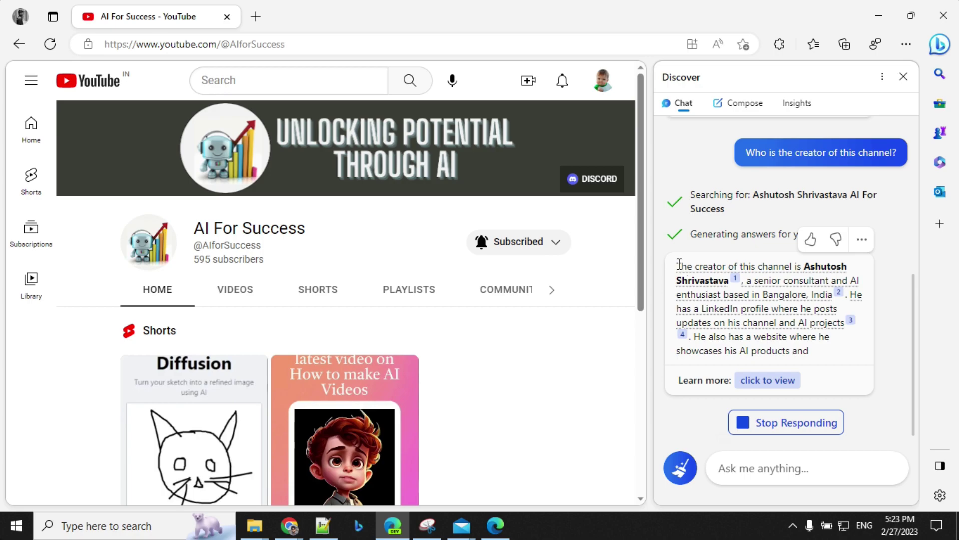
left_click_drag(678, 264, 736, 286)
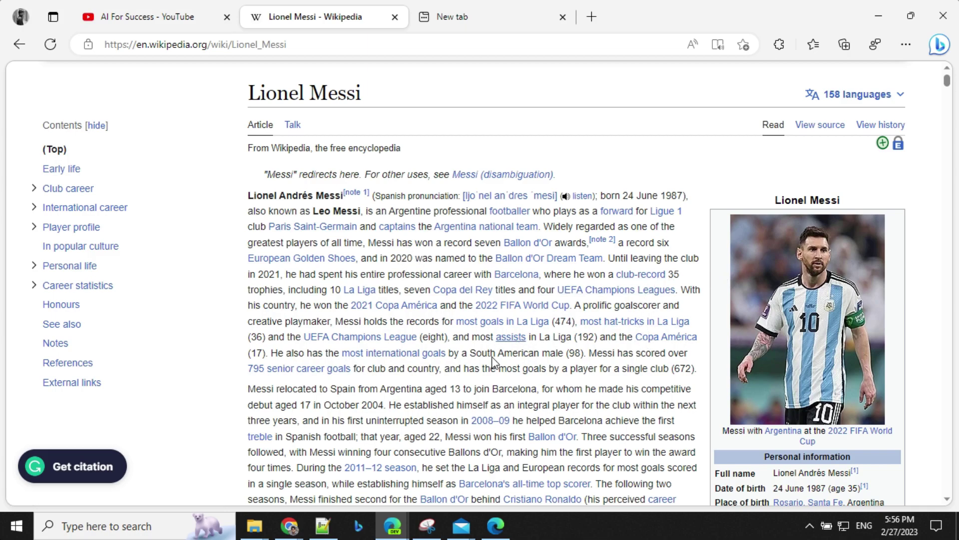
Get the Discover chat's takeaways for the Lionel Messi Wikipedia article and start a new chat topic.
left_click(940, 46)
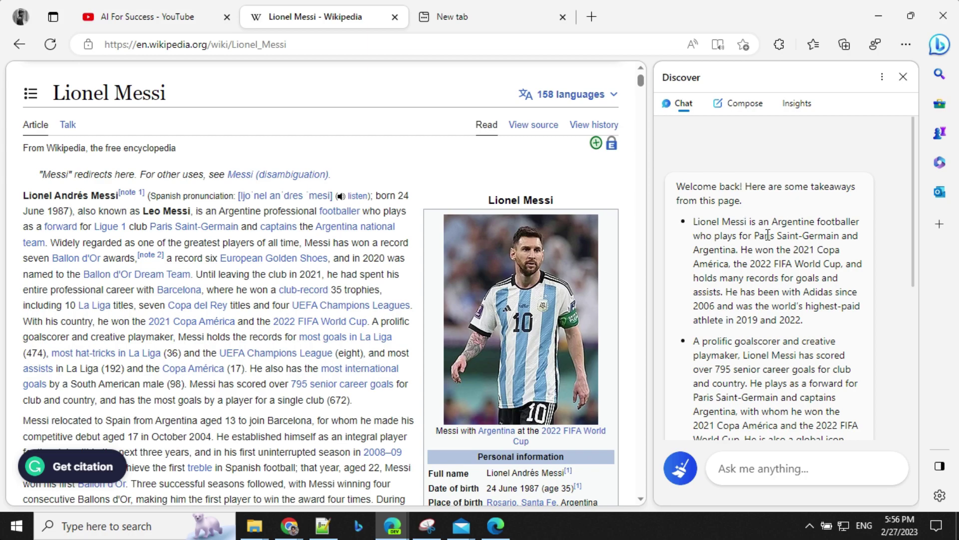
scroll(293, 302, "down", 1)
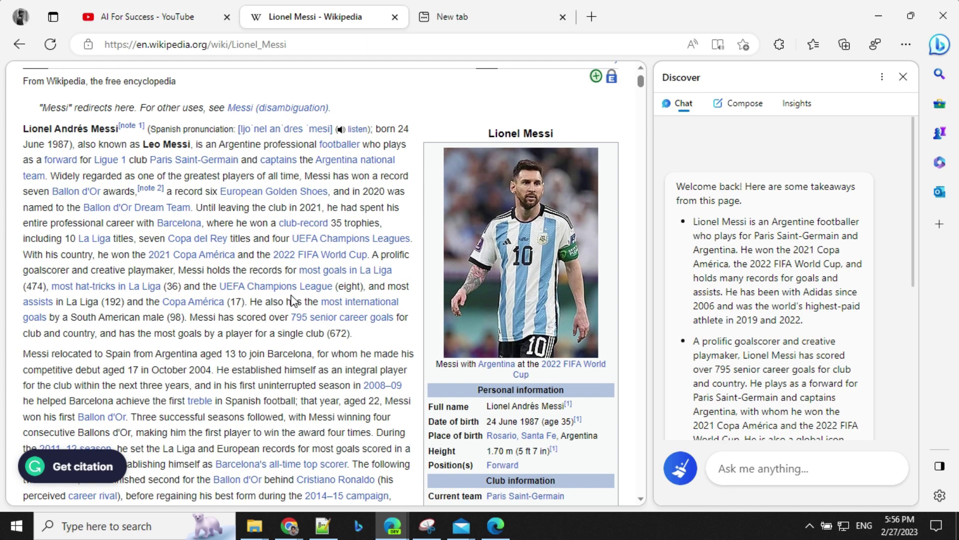
scroll(785, 248, "down", 5)
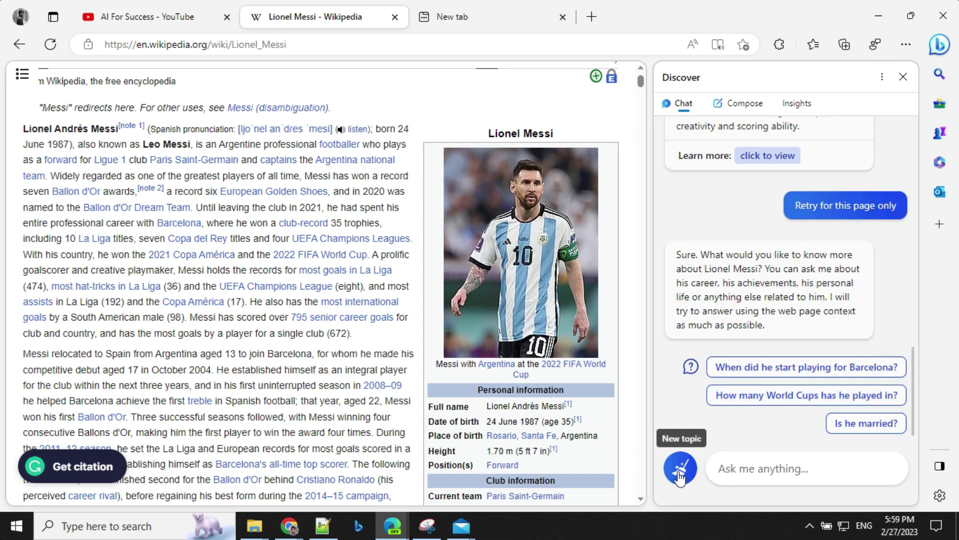
left_click(681, 473)
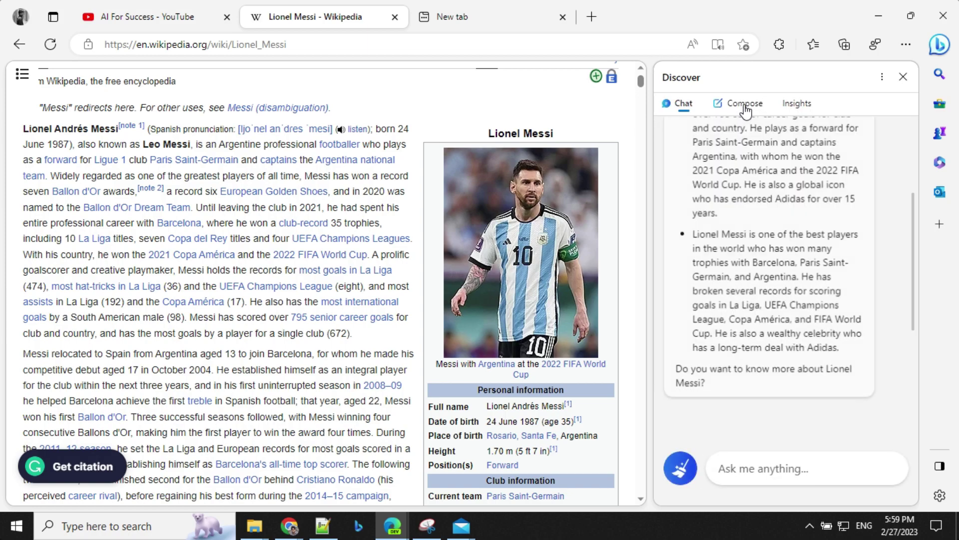
Compose a draft from the prompt "write an email about sick leave", using the Email format and Short length, and review it.
left_click(745, 105)
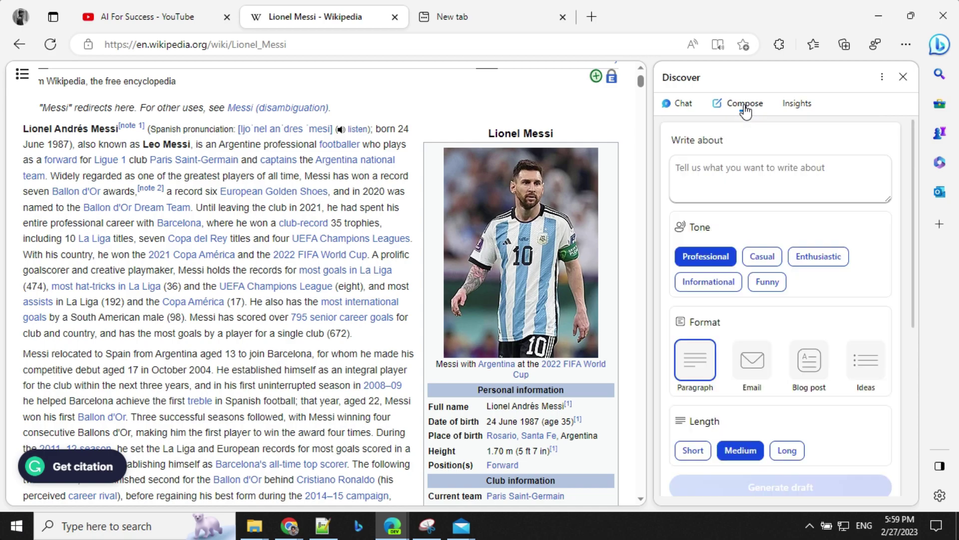
left_click(746, 171)
type("write an email about sic")
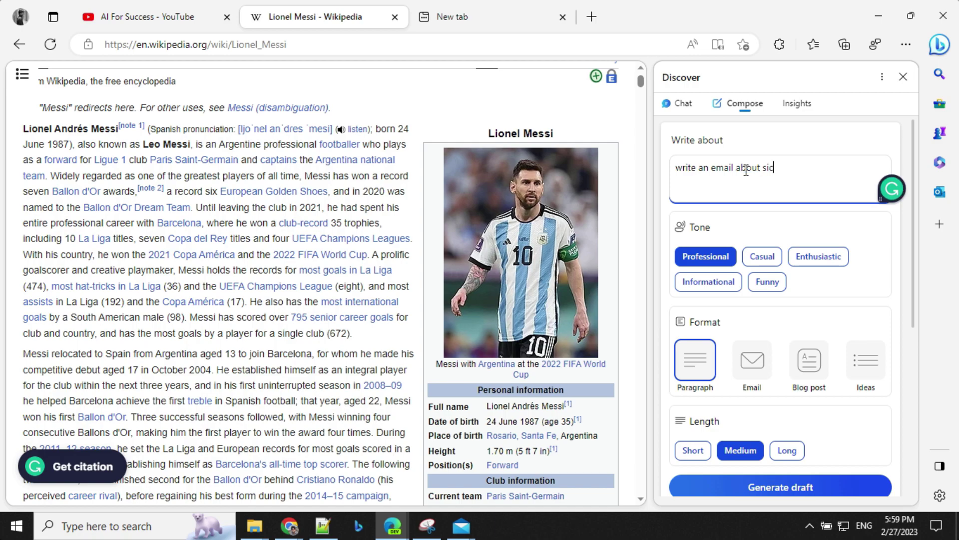
type("k leave")
left_click(754, 371)
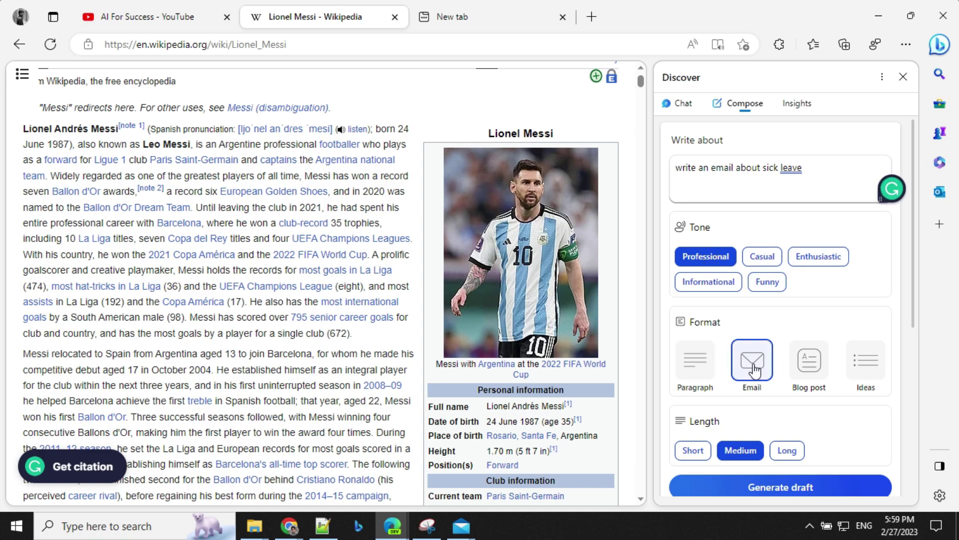
scroll(754, 370, "down", 3)
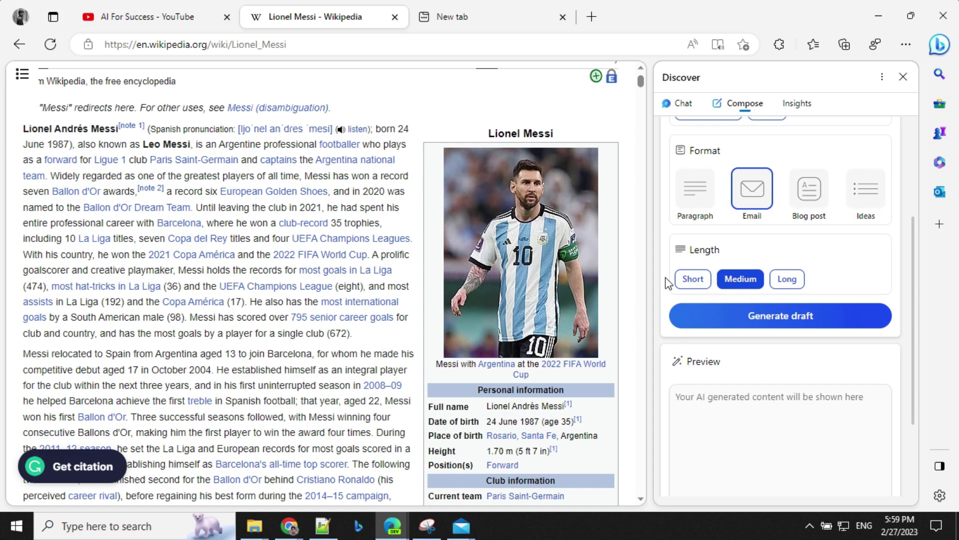
left_click(692, 281)
left_click(800, 327)
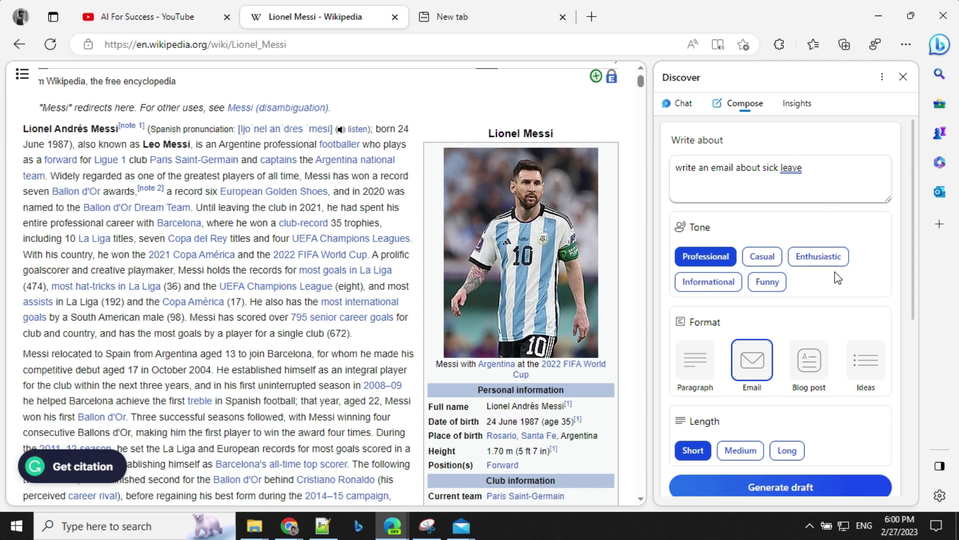
scroll(837, 275, "down", 5)
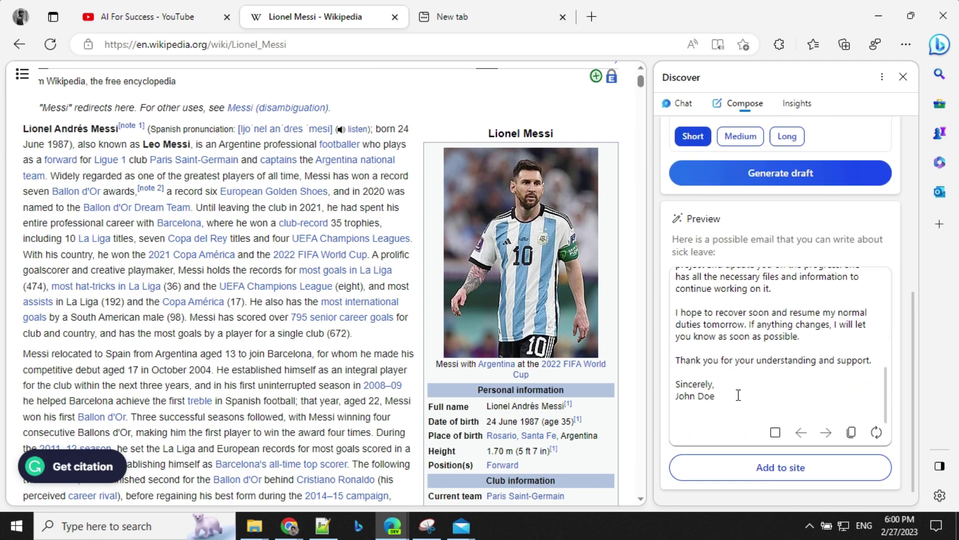
Change the format to Blog post and replace the prompt with "write a blog about how AI can improve our life ?".
scroll(730, 398, "up", 10)
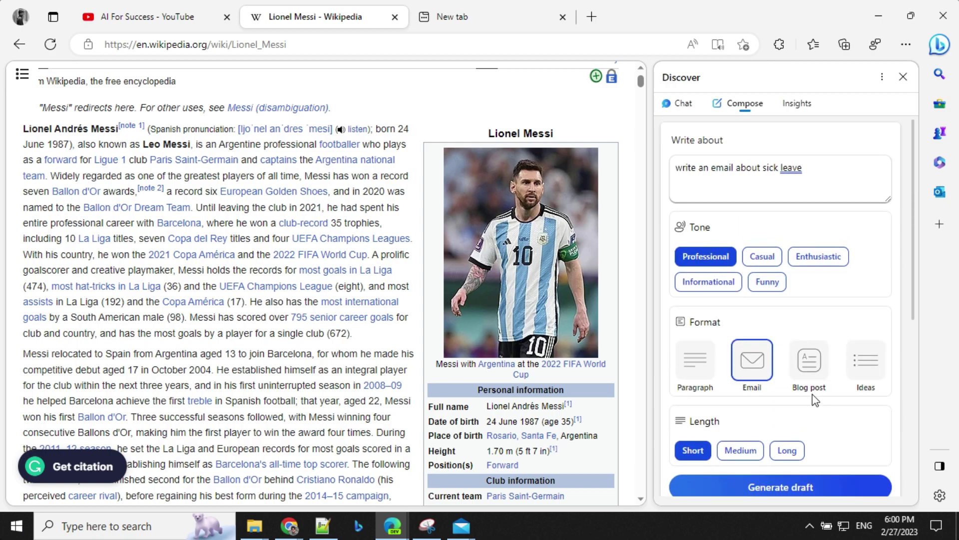
left_click(813, 373)
left_click_drag(811, 165, 667, 176)
type("w AI can impro")
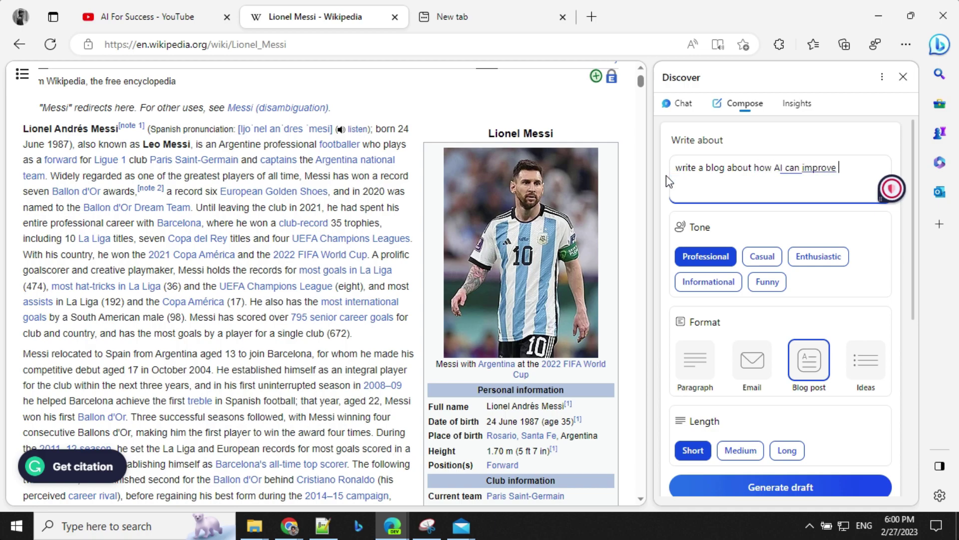
type("ur life ?")
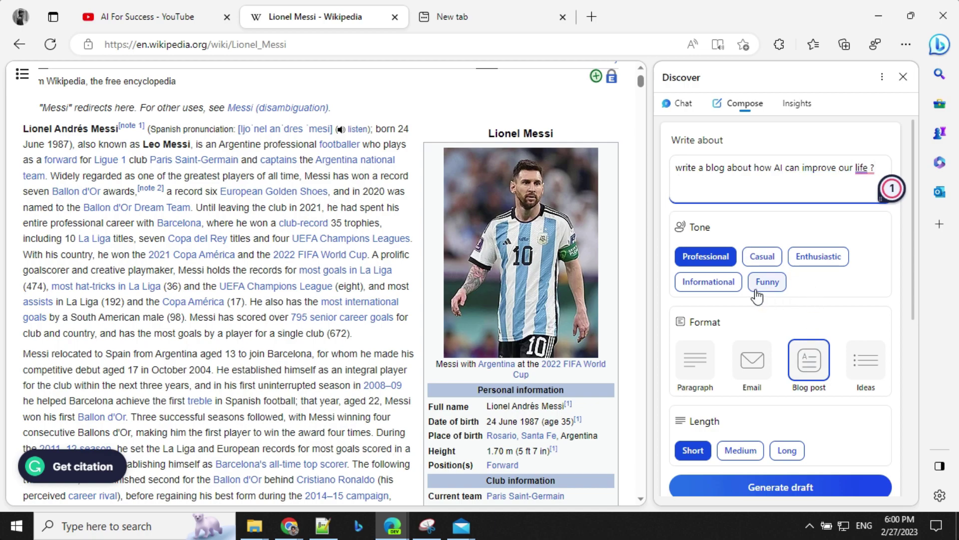
Generate the blog draft with an Informational tone and Medium length, and read through the preview.
left_click(709, 282)
scroll(798, 349, "down", 2)
left_click(741, 337)
scroll(761, 345, "down", 1)
left_click(777, 317)
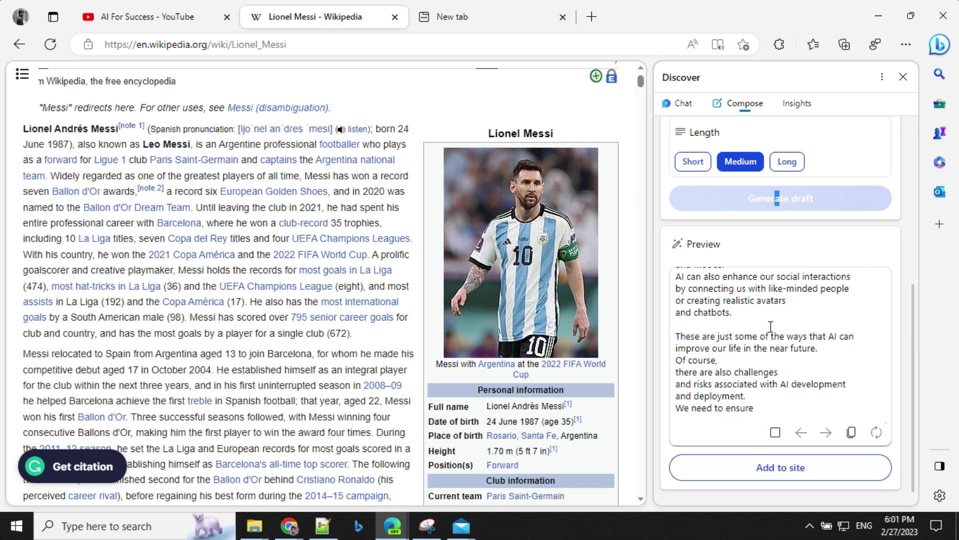
scroll(819, 385, "up", 10)
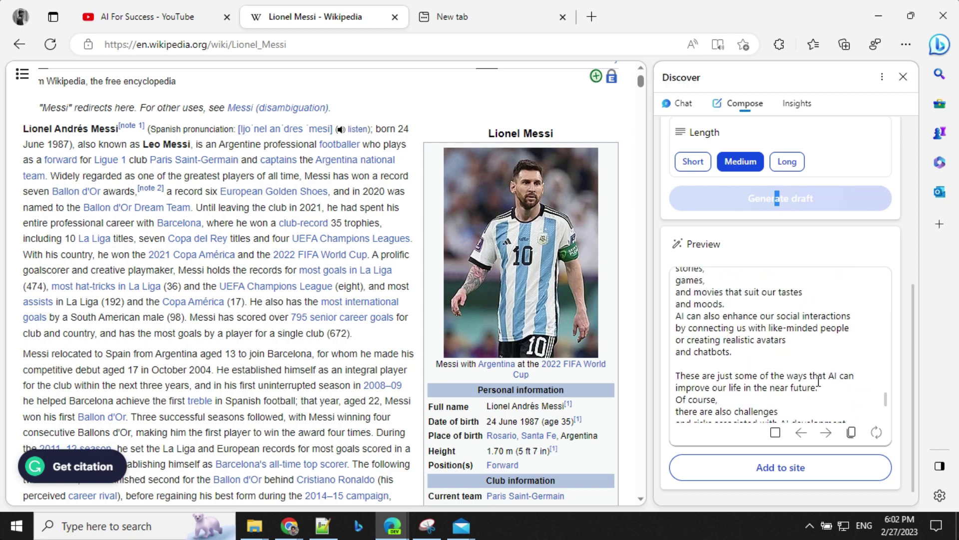
scroll(819, 377, "up", 10)
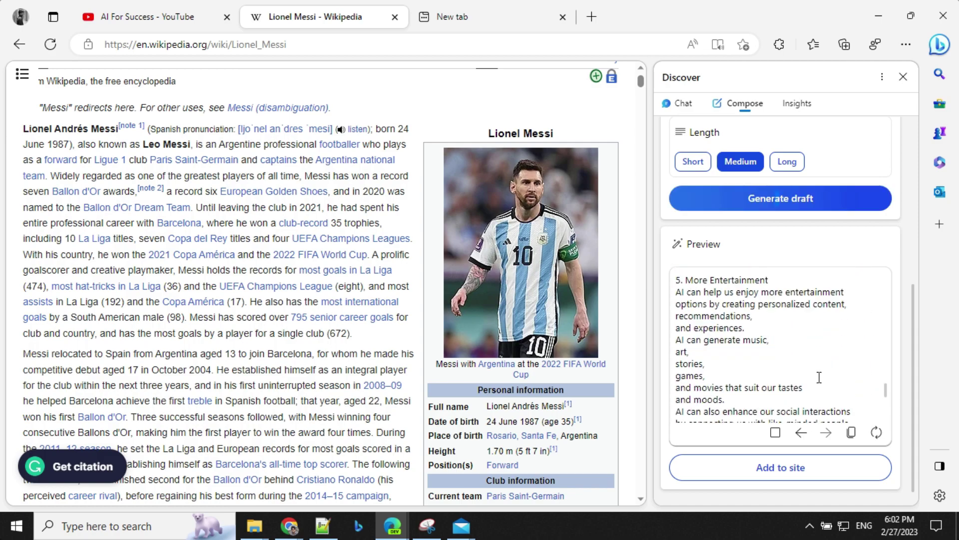
scroll(818, 378, "up", 10)
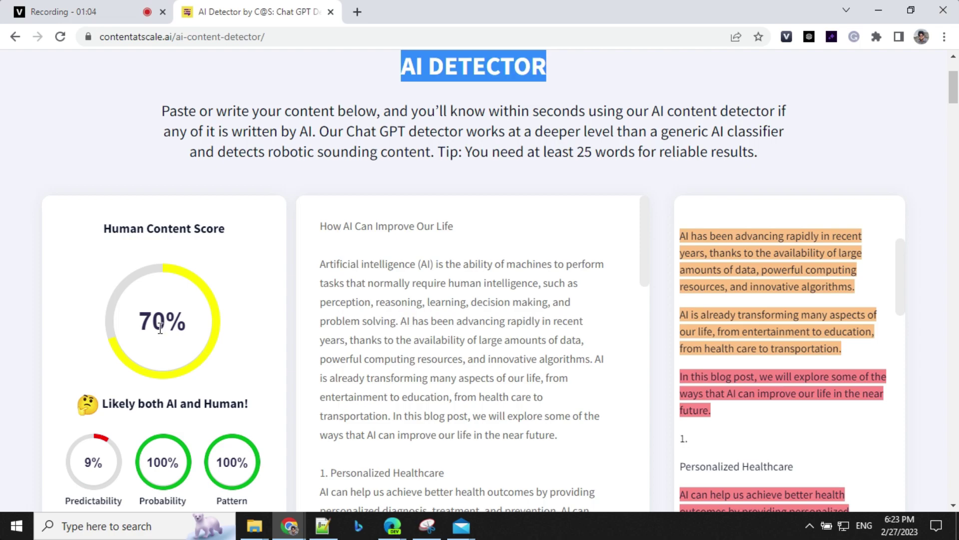
In Chrome, examine the blog text's Human Content Score and highlighted sentences on the AI Detector page.
left_click_drag(141, 318, 179, 321)
left_click(289, 321)
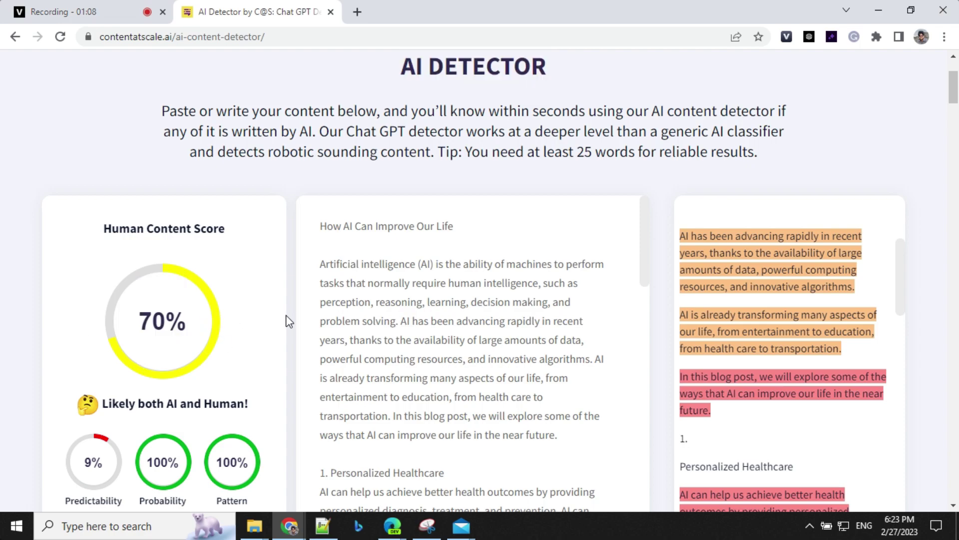
scroll(586, 354, "down", 15)
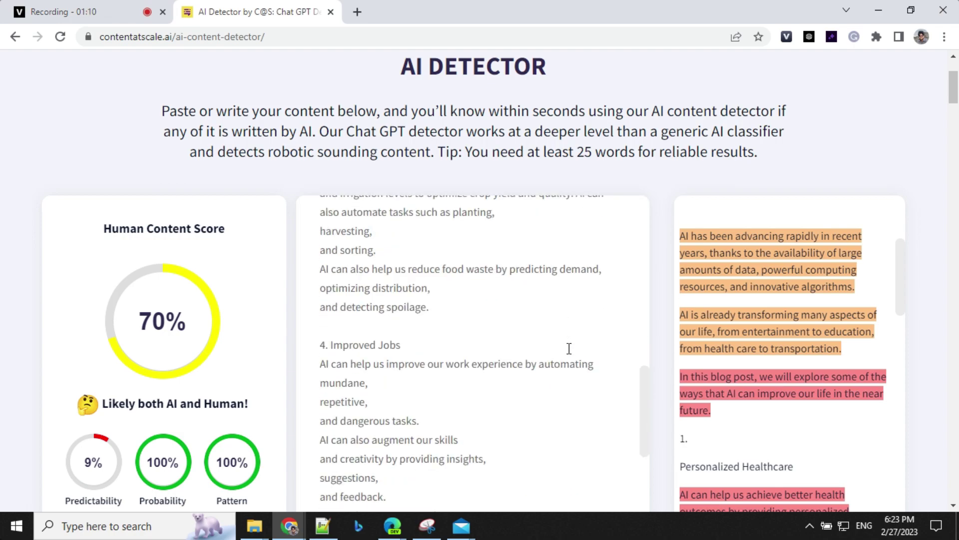
scroll(495, 336, "down", 10)
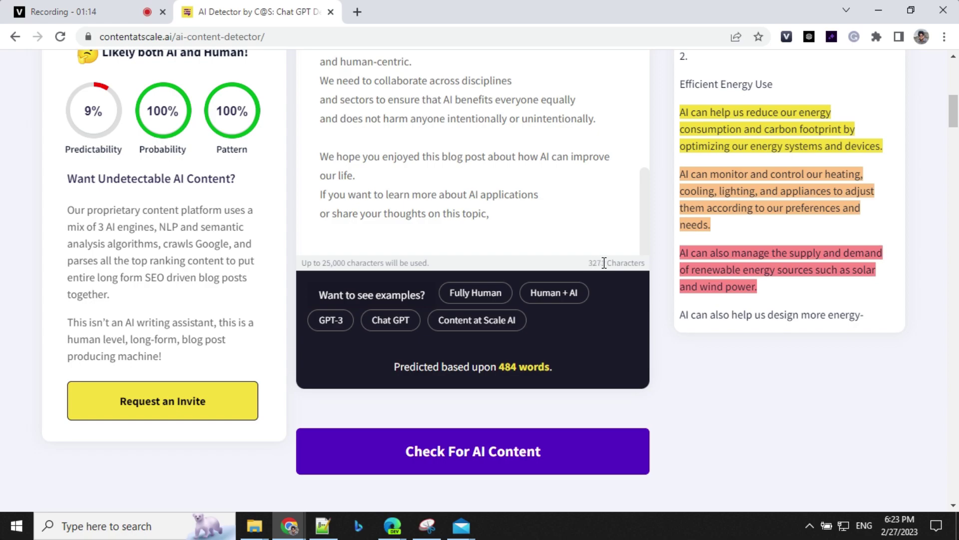
scroll(190, 240, "up", 5)
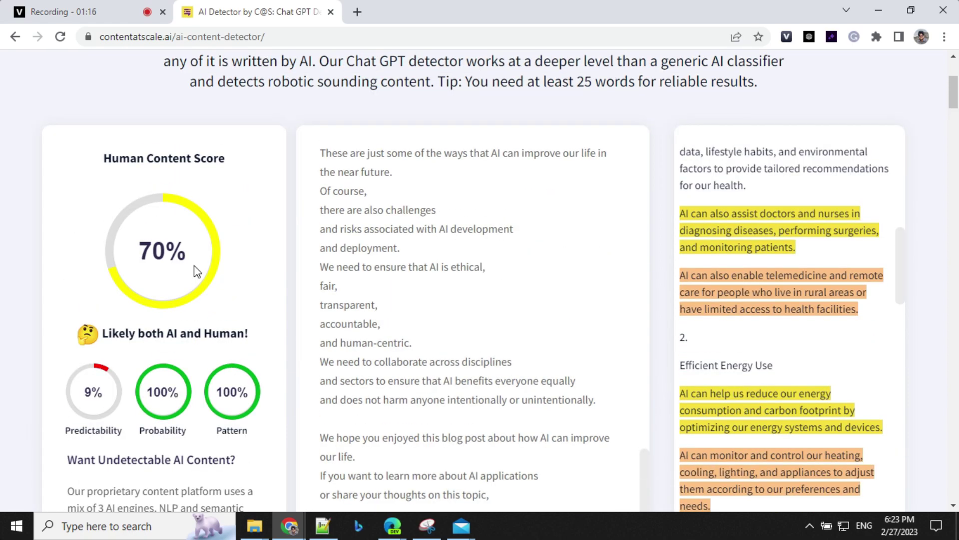
left_click_drag(158, 250, 205, 263)
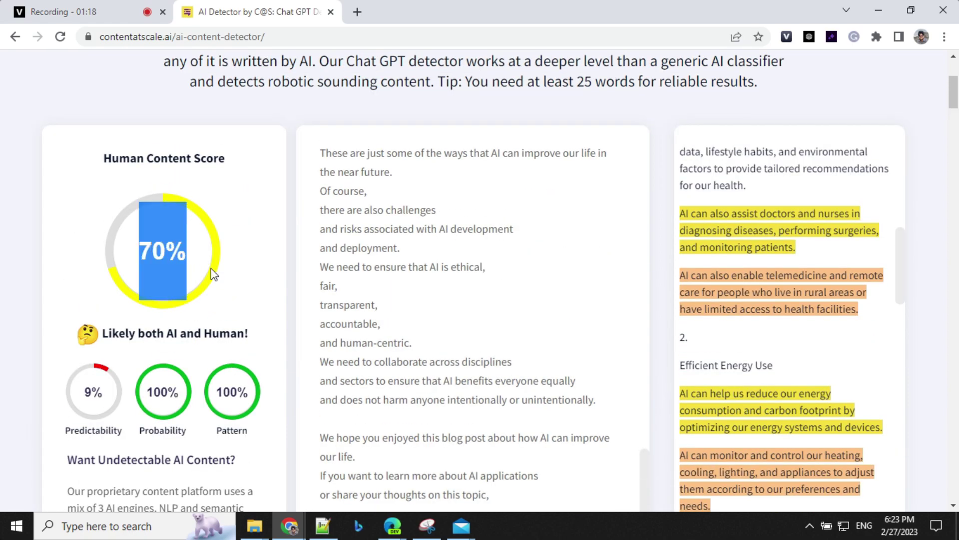